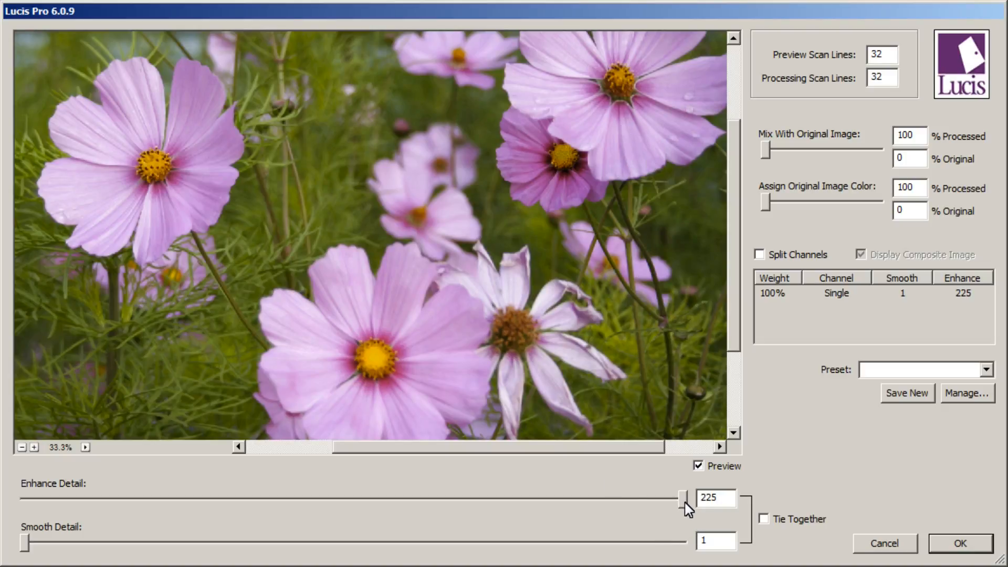
Lower Enhance Detail in stages through 201, 163, 105, 85, 65, 45 and 23 to 7, keeping Smooth Detail at 1.
{"action": "left_click_drag", "start_coordinate": [683, 499], "coordinate": [614, 508]}
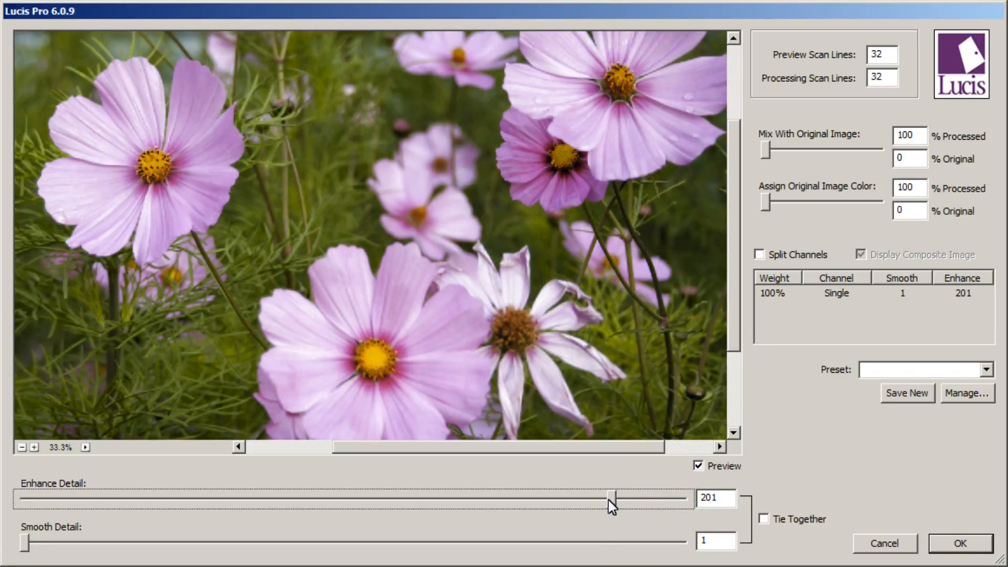
{"action": "left_click_drag", "start_coordinate": [613, 502], "coordinate": [499, 499]}
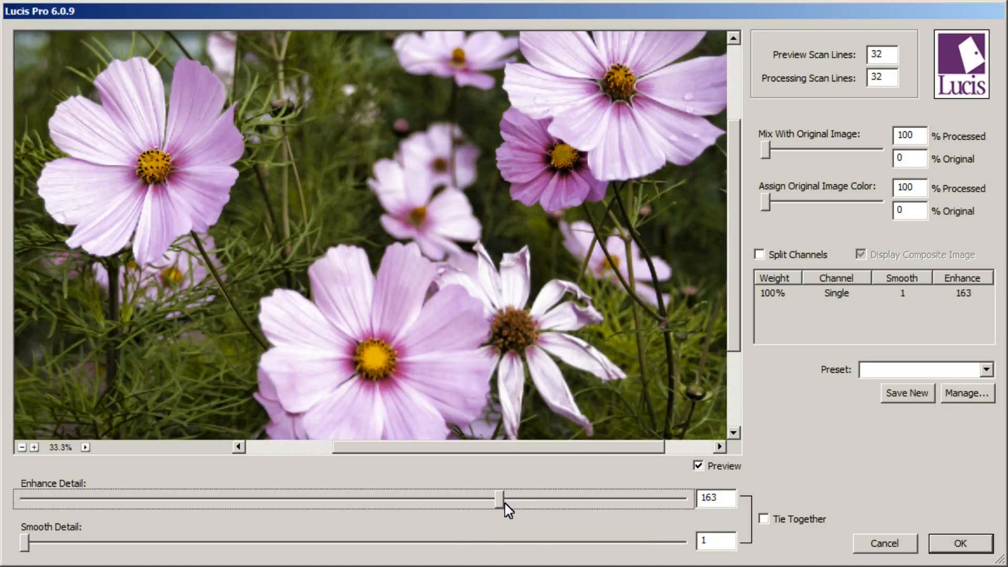
{"action": "left_click_drag", "start_coordinate": [499, 505], "coordinate": [329, 504]}
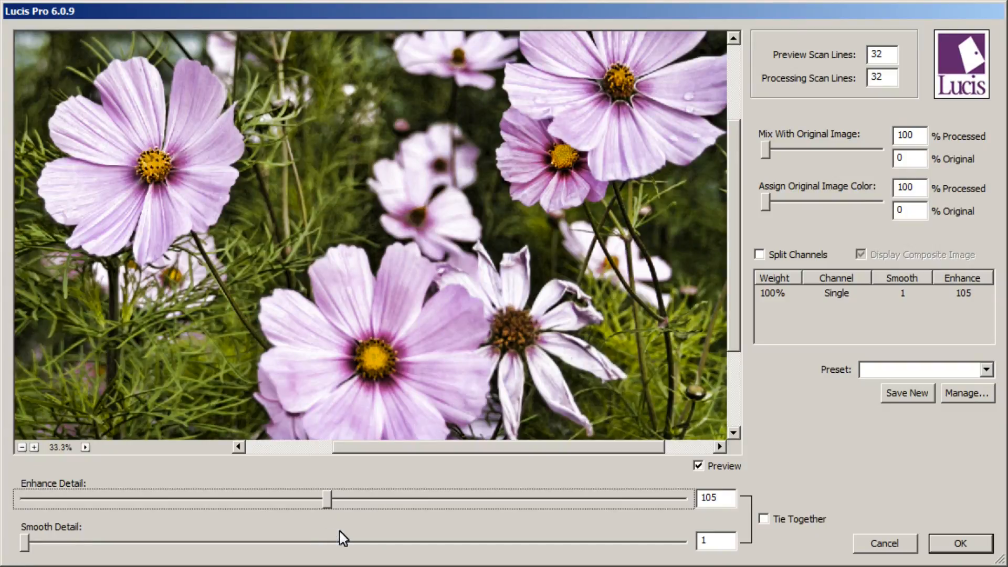
{"action": "left_click_drag", "start_coordinate": [326, 503], "coordinate": [267, 504]}
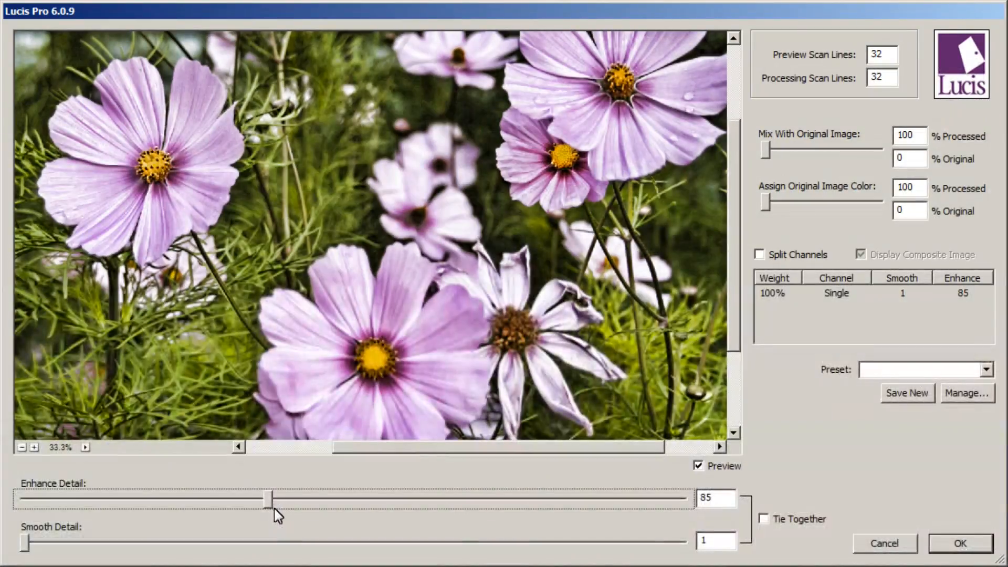
{"action": "left_click_drag", "start_coordinate": [269, 505], "coordinate": [210, 505]}
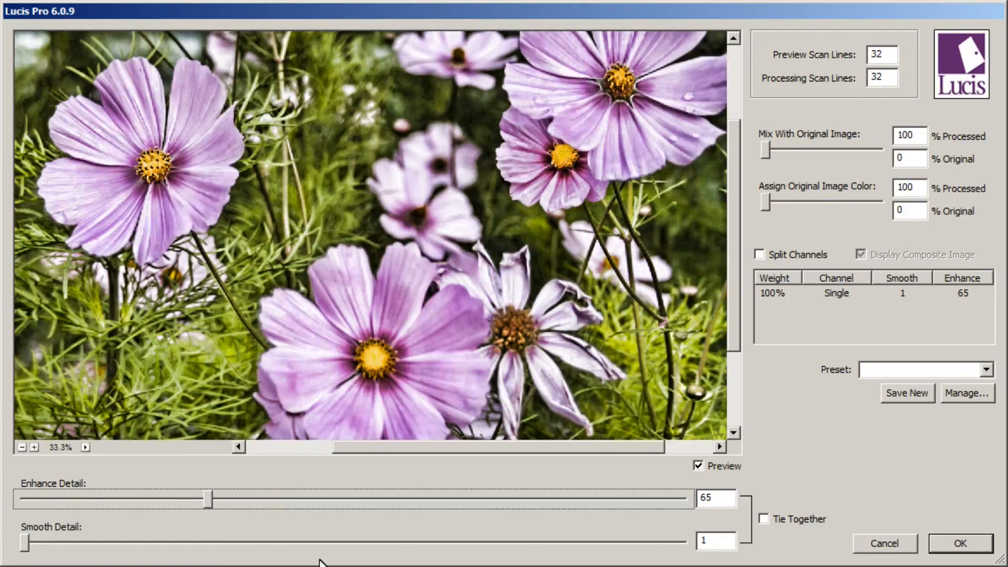
{"action": "left_click_drag", "start_coordinate": [208, 505], "coordinate": [149, 505]}
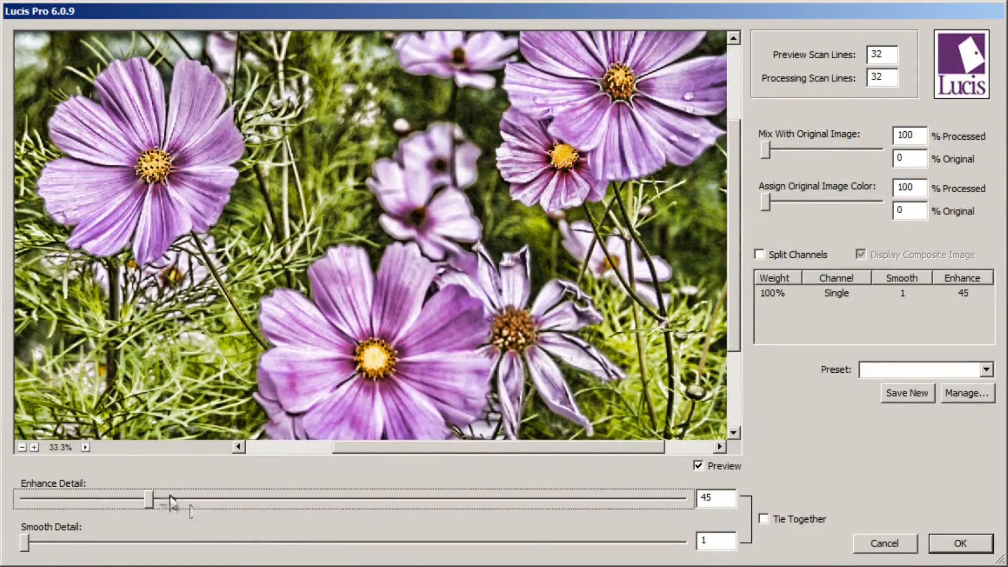
{"action": "left_click_drag", "start_coordinate": [149, 502], "coordinate": [84, 503]}
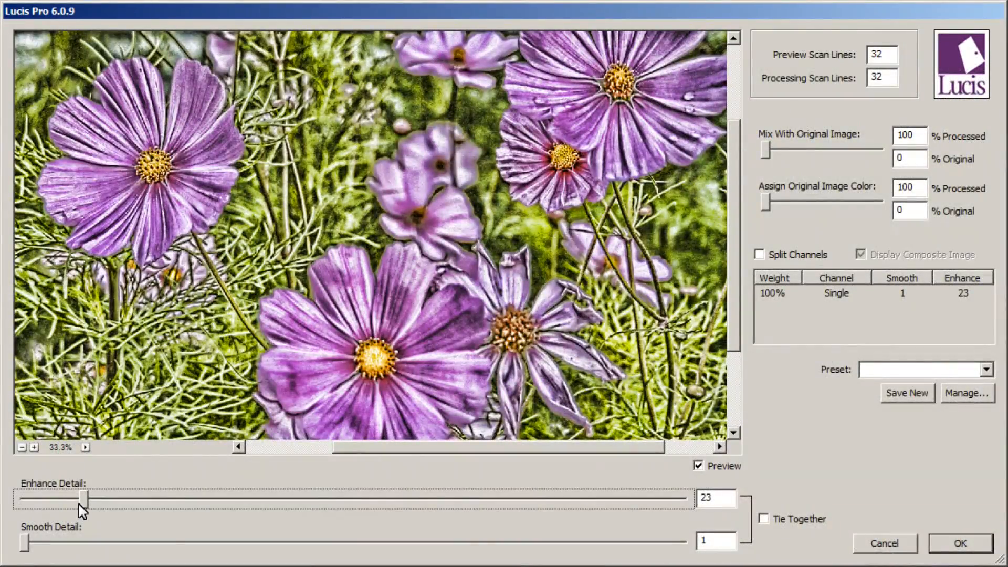
{"action": "left_click_drag", "start_coordinate": [82, 505], "coordinate": [36, 504]}
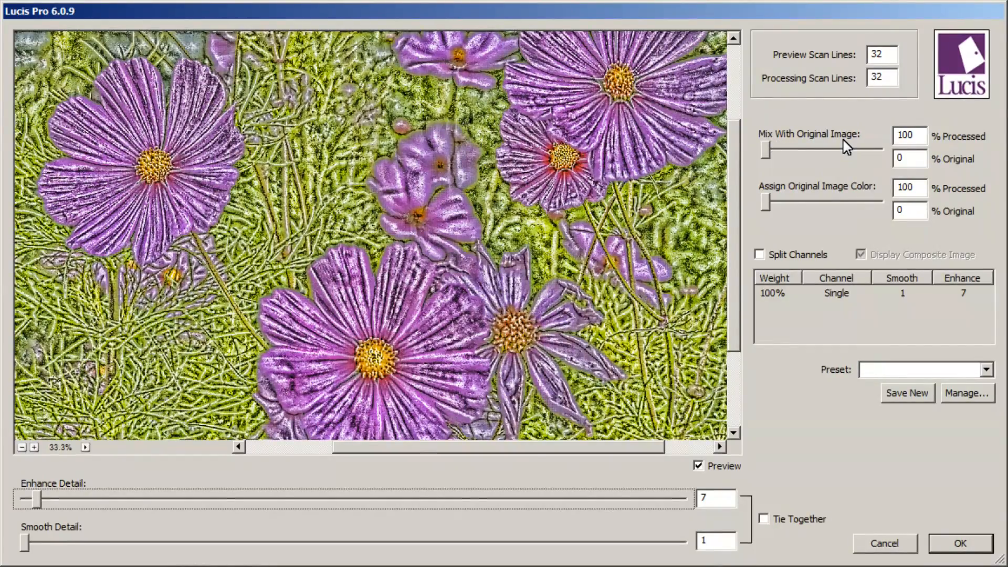
Mix the result to 22% processed and 78% original, and compare it with the unprocessed flower photo.
{"action": "left_click_drag", "start_coordinate": [765, 151], "coordinate": [854, 158]}
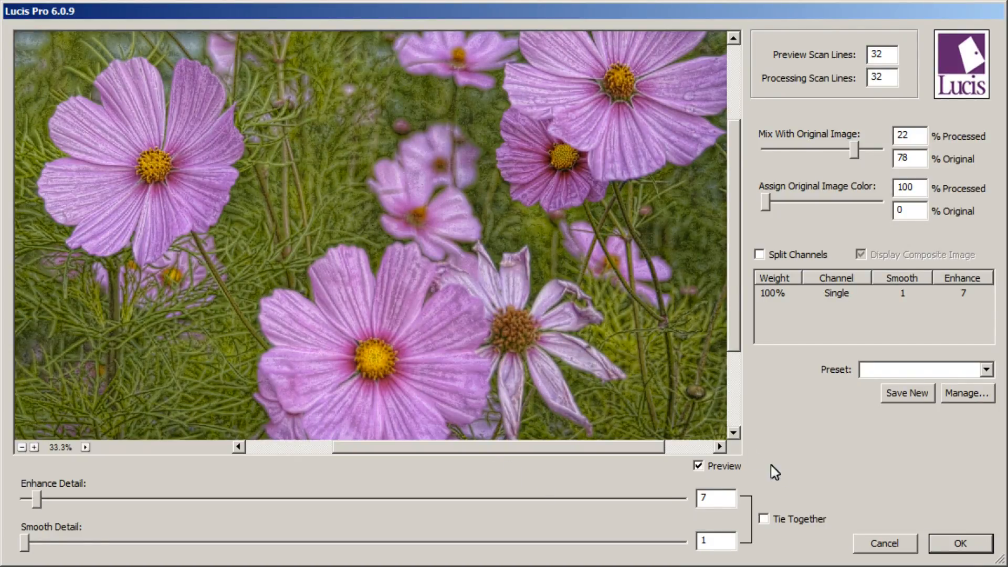
{"action": "left_click", "coordinate": [698, 465]}
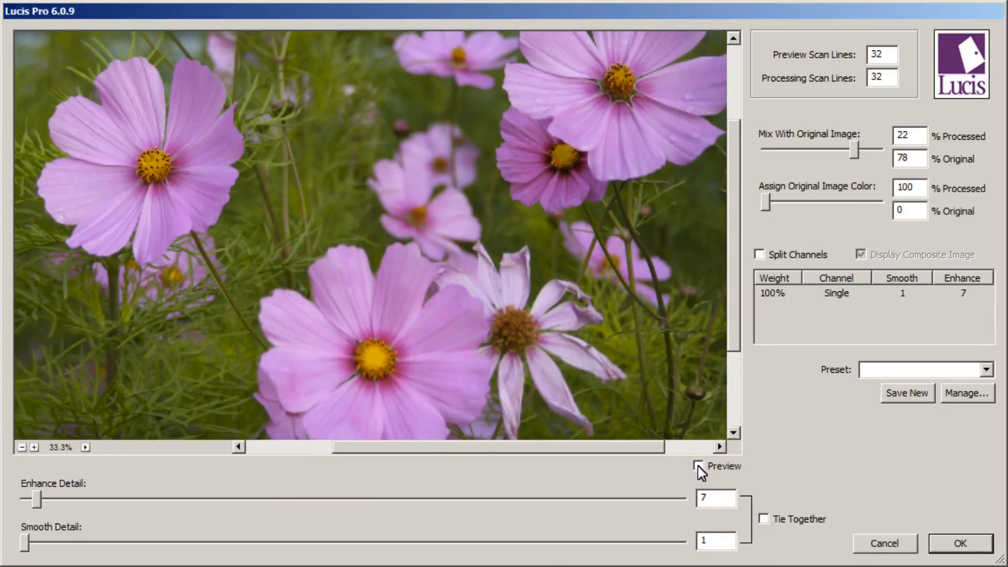
{"action": "left_click", "coordinate": [698, 466]}
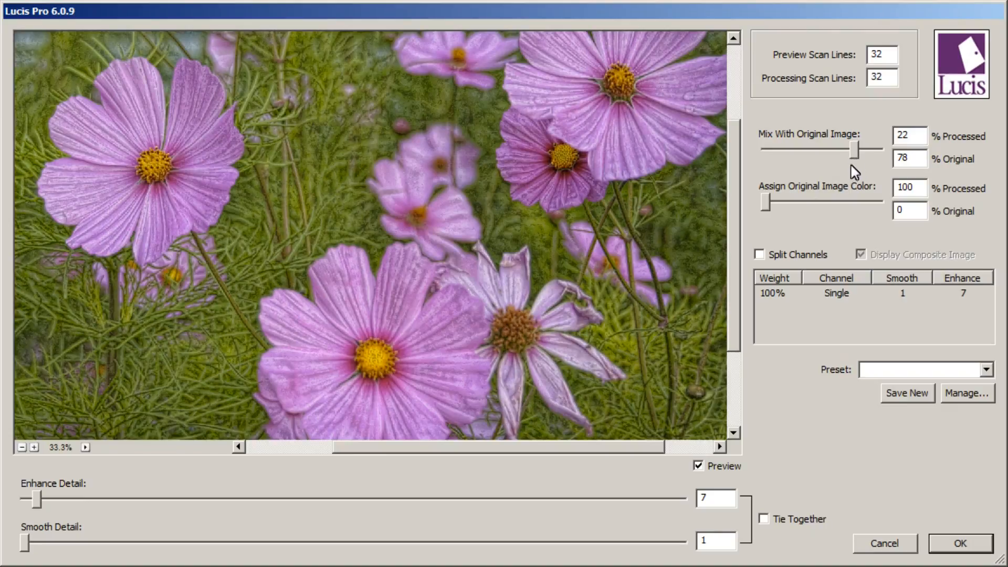
Return the mix to 100% processed and raise Enhance Detail back to 225, trying 113 and 137 on the way.
{"action": "left_click_drag", "start_coordinate": [856, 155], "coordinate": [758, 161]}
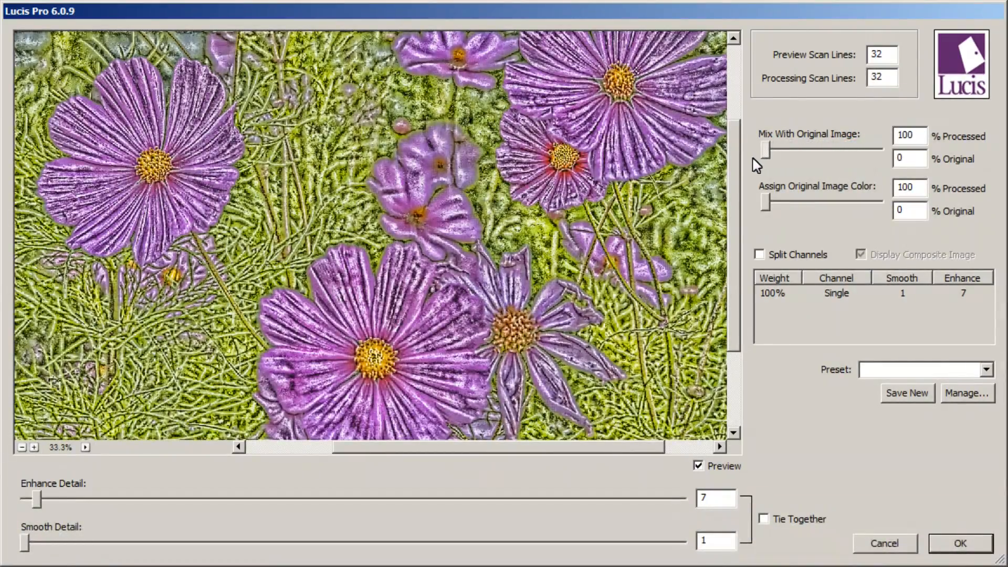
{"action": "left_click_drag", "start_coordinate": [35, 500], "coordinate": [349, 505]}
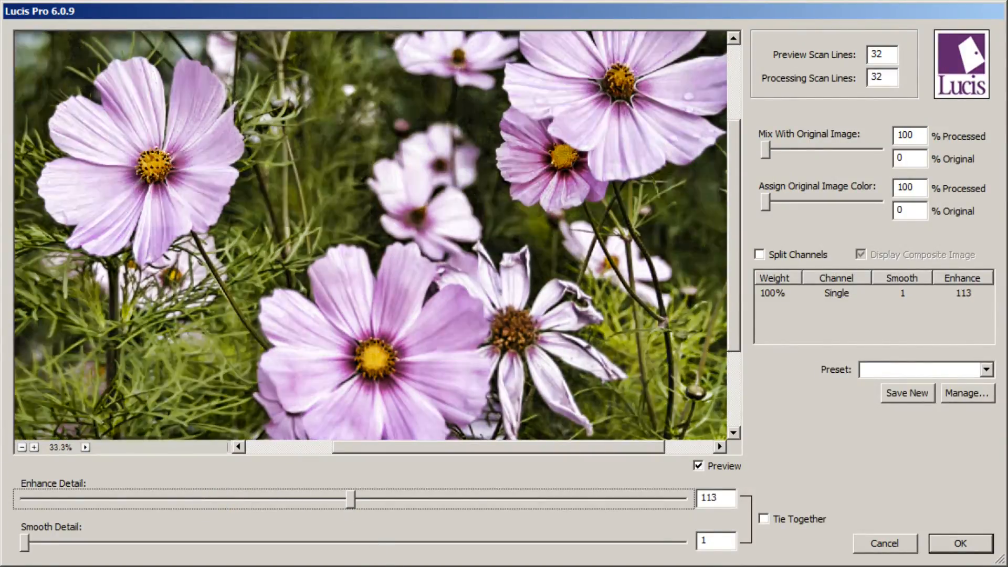
{"action": "left_click_drag", "start_coordinate": [351, 505], "coordinate": [435, 515]}
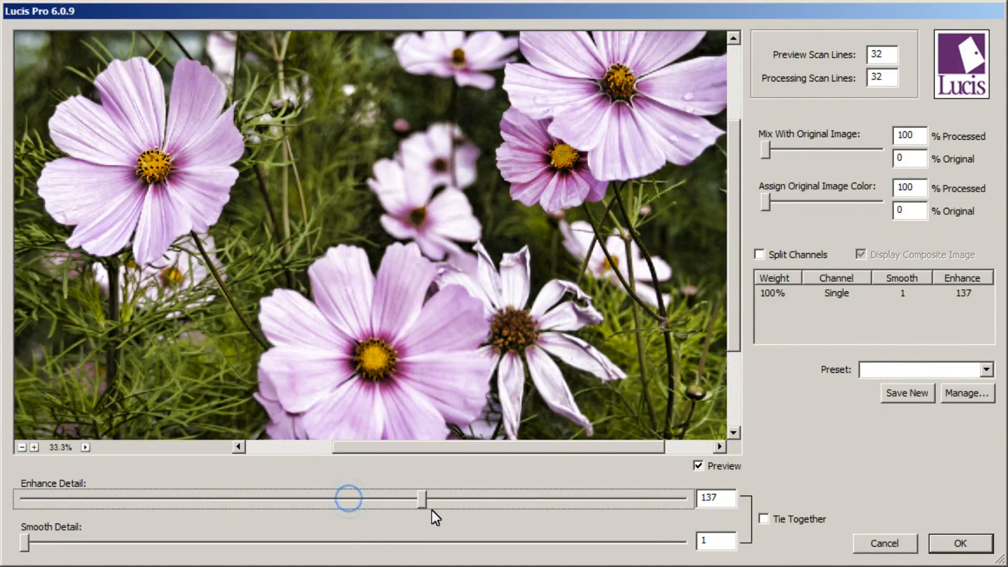
{"action": "left_click_drag", "start_coordinate": [422, 501], "coordinate": [361, 503]}
{"action": "left_click_drag", "start_coordinate": [367, 503], "coordinate": [659, 496]}
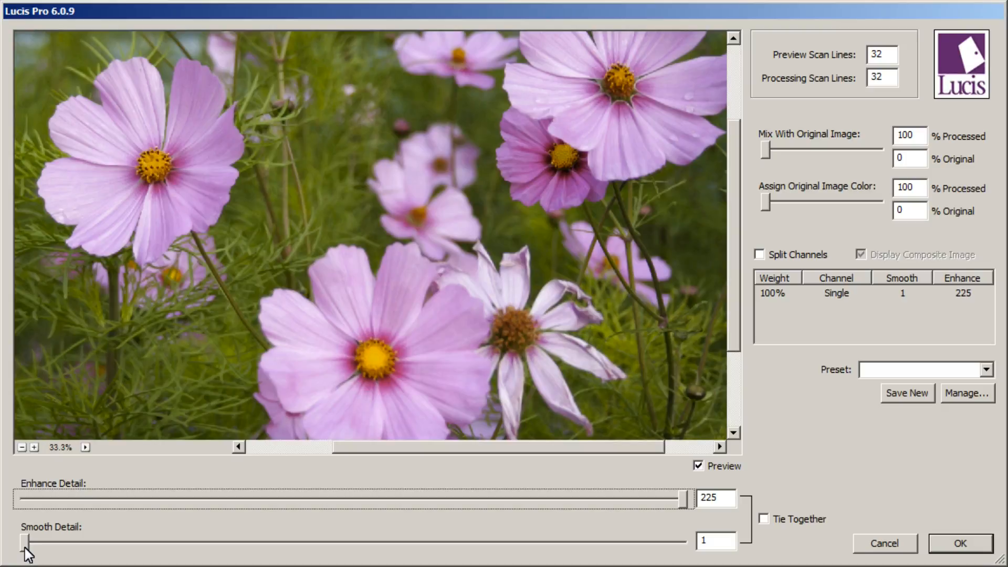
Raise Smooth Detail in stages through 11, 31 and 43 to 63, keeping Enhance Detail at 225.
{"action": "left_click_drag", "start_coordinate": [24, 548], "coordinate": [53, 551]}
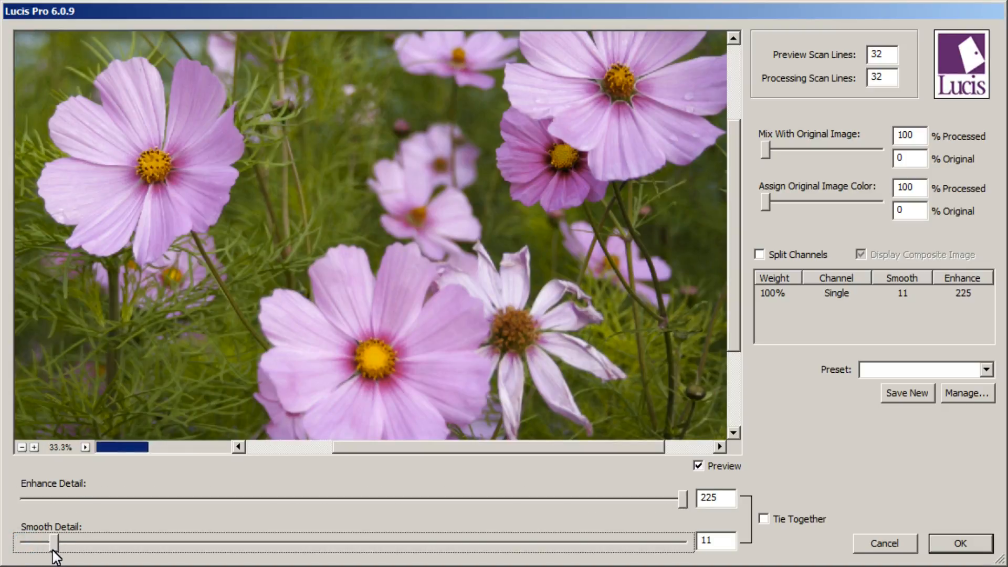
{"action": "left_click_drag", "start_coordinate": [55, 547], "coordinate": [114, 548]}
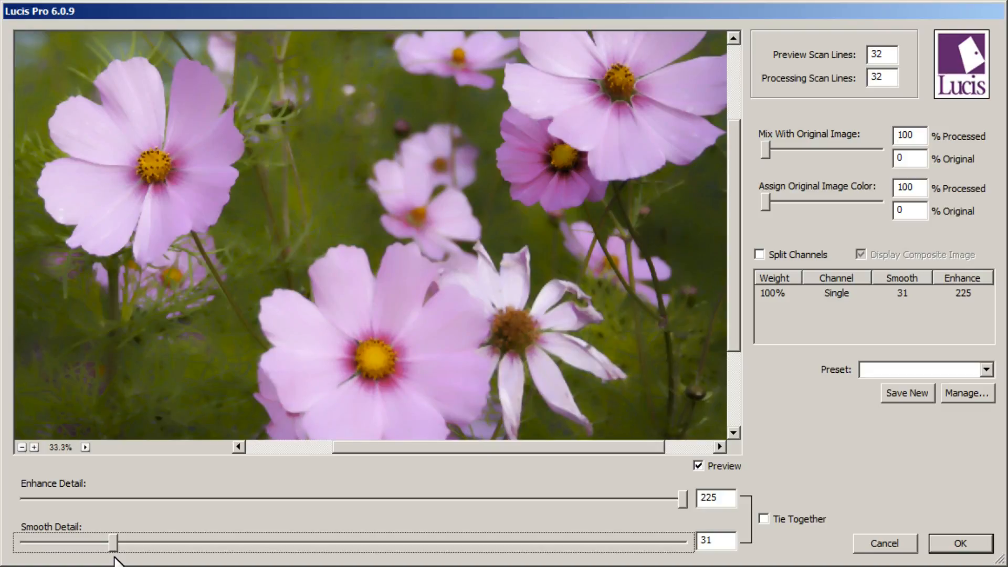
{"action": "left_click_drag", "start_coordinate": [115, 549], "coordinate": [152, 553]}
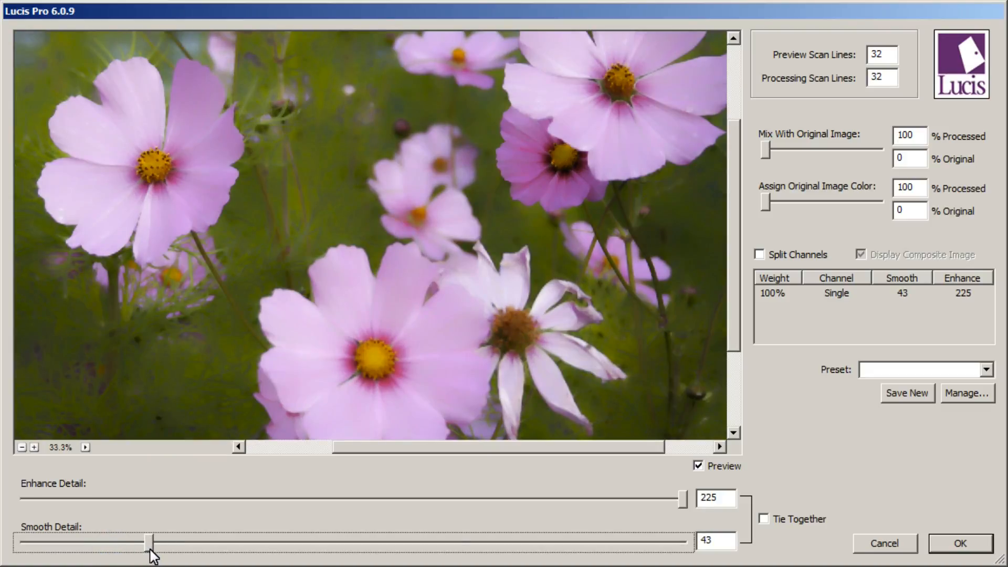
{"action": "left_click_drag", "start_coordinate": [149, 549], "coordinate": [209, 549]}
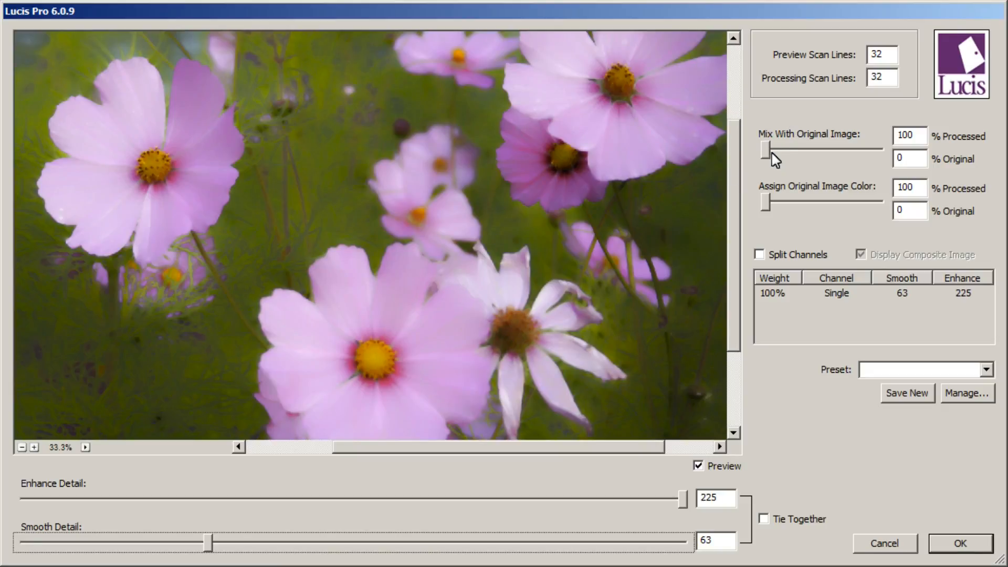
Mix the smoothed result to 59% processed and 41% original, and compare it with the unprocessed photo.
{"action": "left_click_drag", "start_coordinate": [767, 157], "coordinate": [816, 160]}
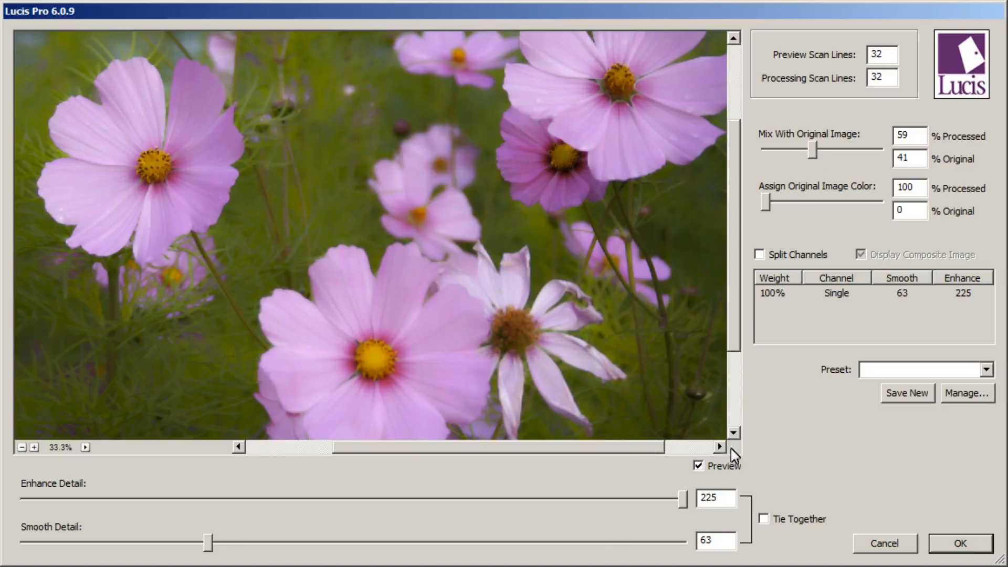
{"action": "left_click", "coordinate": [698, 467]}
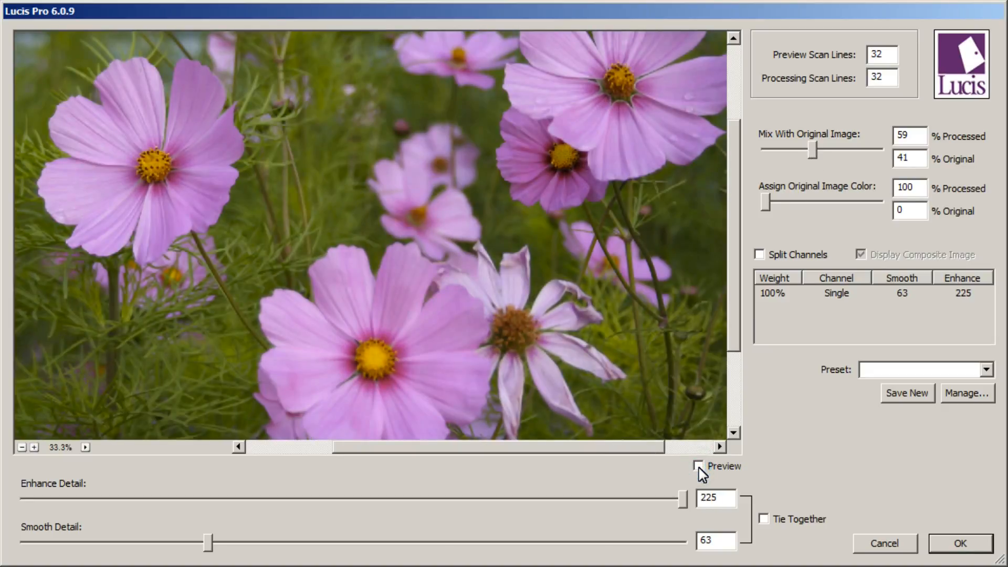
{"action": "left_click", "coordinate": [698, 466]}
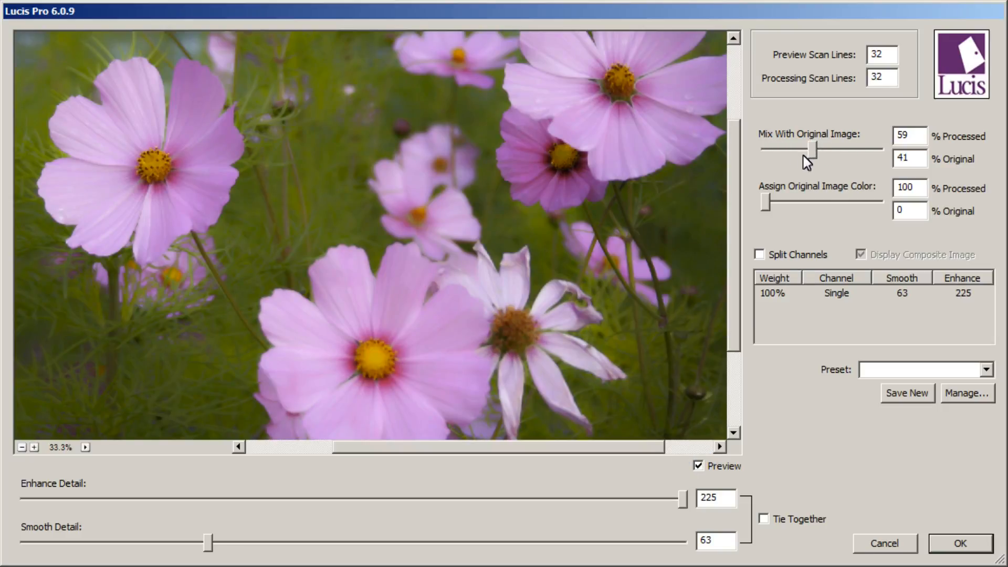
Restore the mix to 100% processed and raise Smooth Detail in stages through 91, 131, 155 and 191 to 211.
{"action": "left_click_drag", "start_coordinate": [814, 152], "coordinate": [745, 160]}
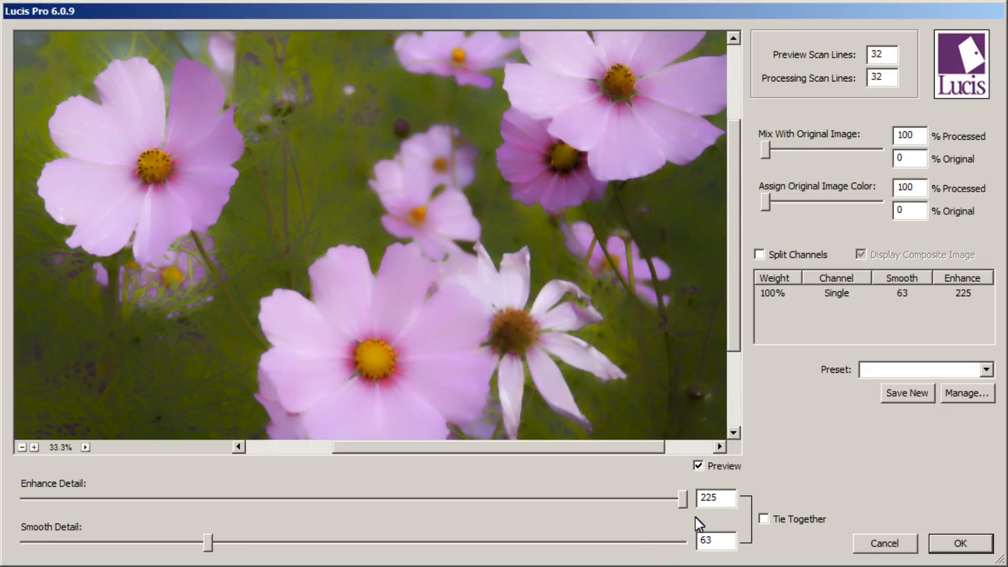
{"action": "left_click_drag", "start_coordinate": [208, 542], "coordinate": [292, 542]}
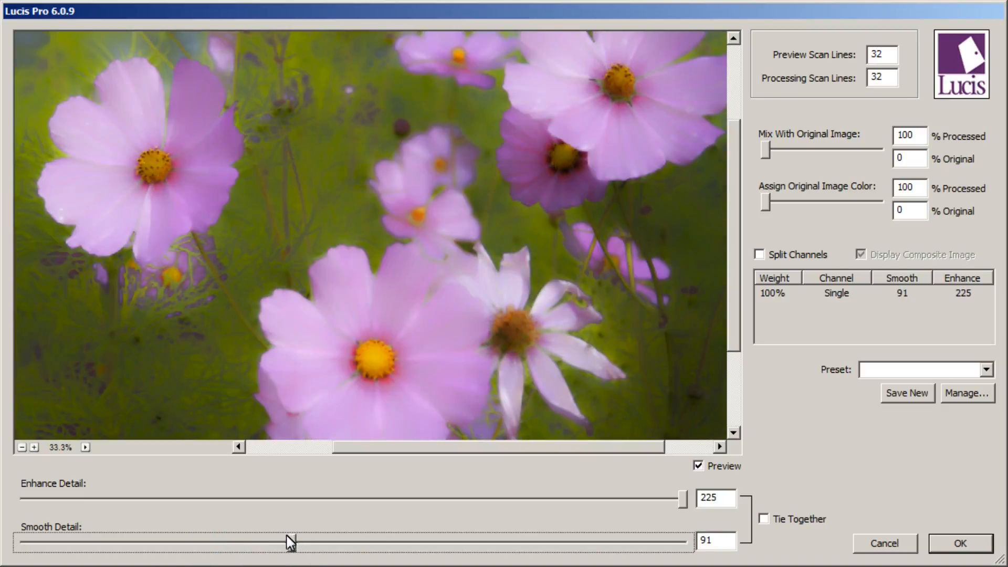
{"action": "left_click_drag", "start_coordinate": [292, 542], "coordinate": [411, 546]}
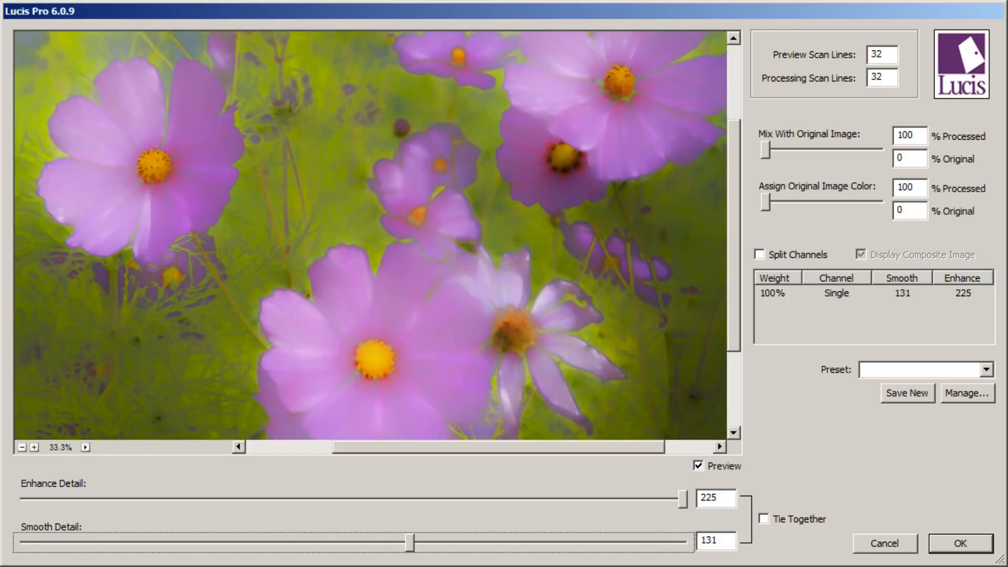
{"action": "left_click", "coordinate": [410, 546]}
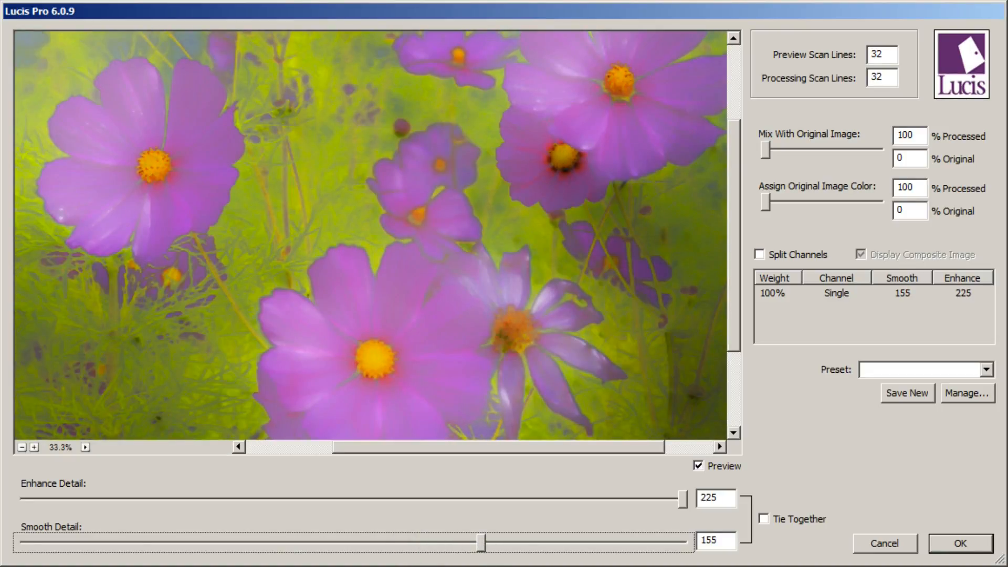
{"action": "left_click_drag", "start_coordinate": [482, 547], "coordinate": [589, 548]}
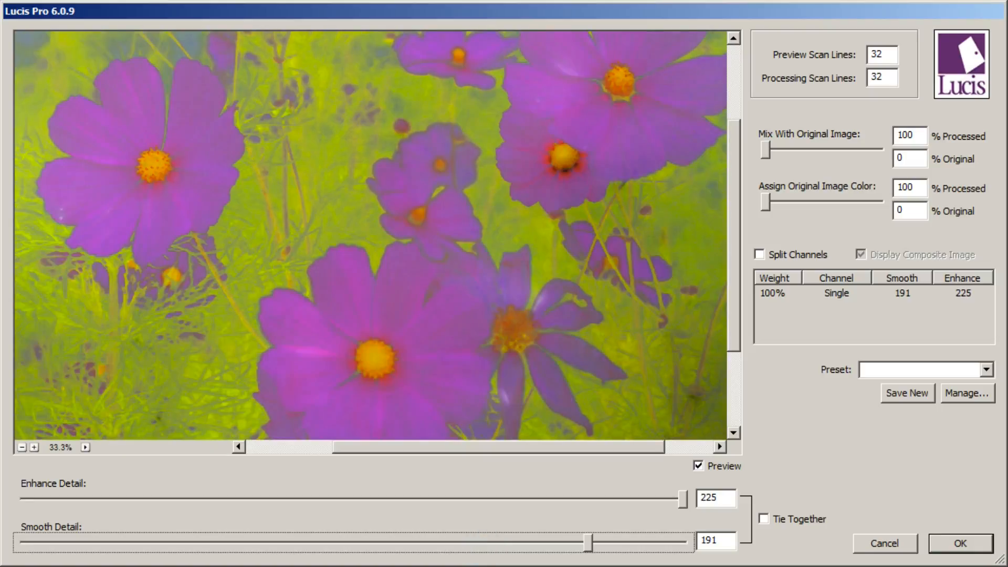
{"action": "left_click", "coordinate": [590, 545]}
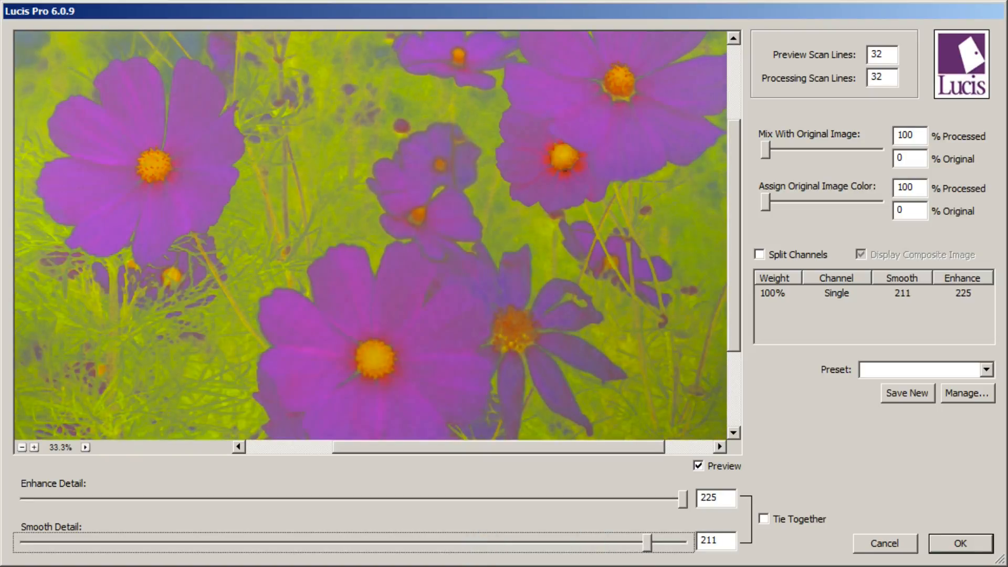
Reset Smooth Detail to 1, then combine both effects with Smooth Detail at 37 and Enhance Detail at 83, lowered to 51.
{"action": "left_click_drag", "start_coordinate": [647, 543], "coordinate": [5, 546]}
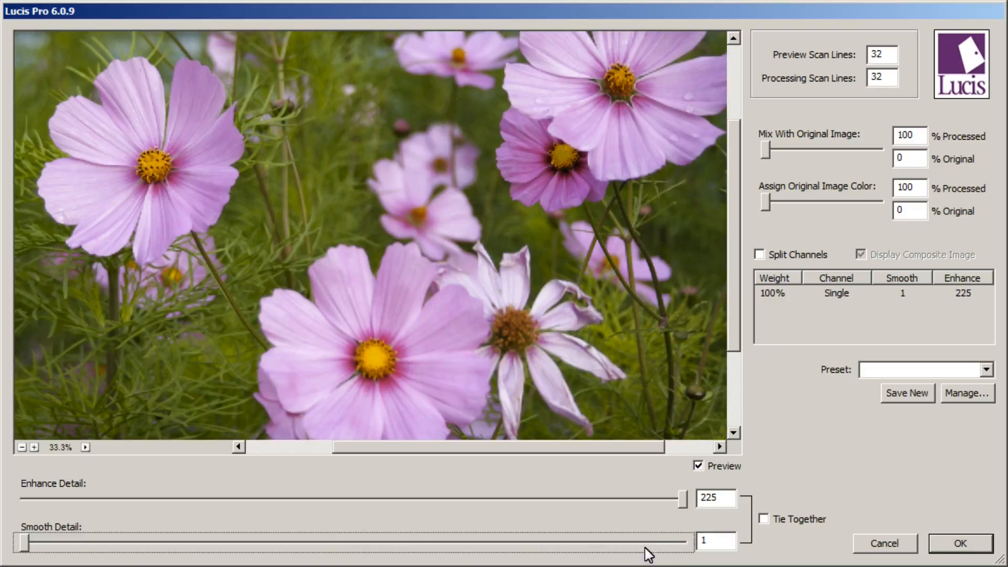
{"action": "left_click_drag", "start_coordinate": [683, 498], "coordinate": [261, 512]}
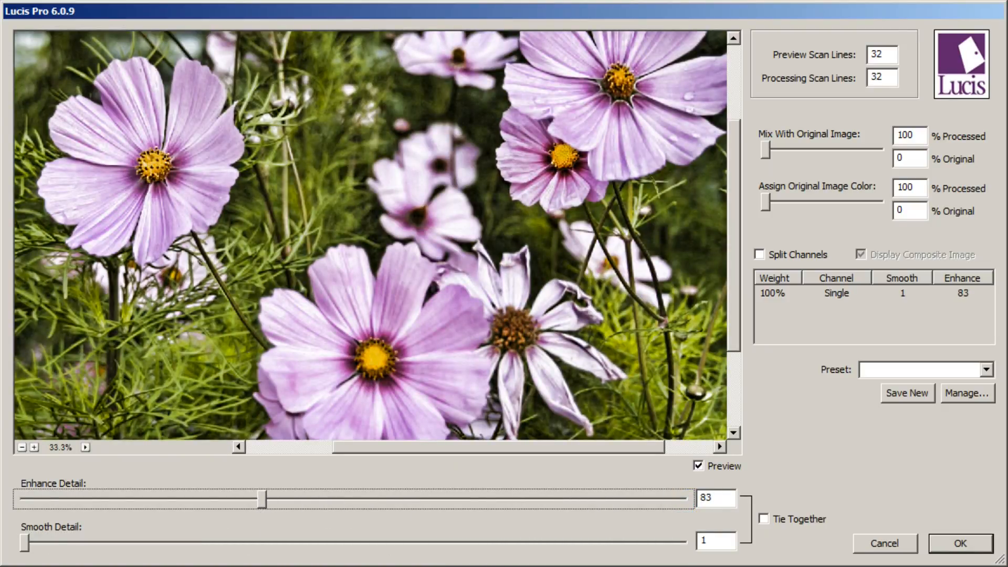
{"action": "left_click_drag", "start_coordinate": [25, 543], "coordinate": [132, 548]}
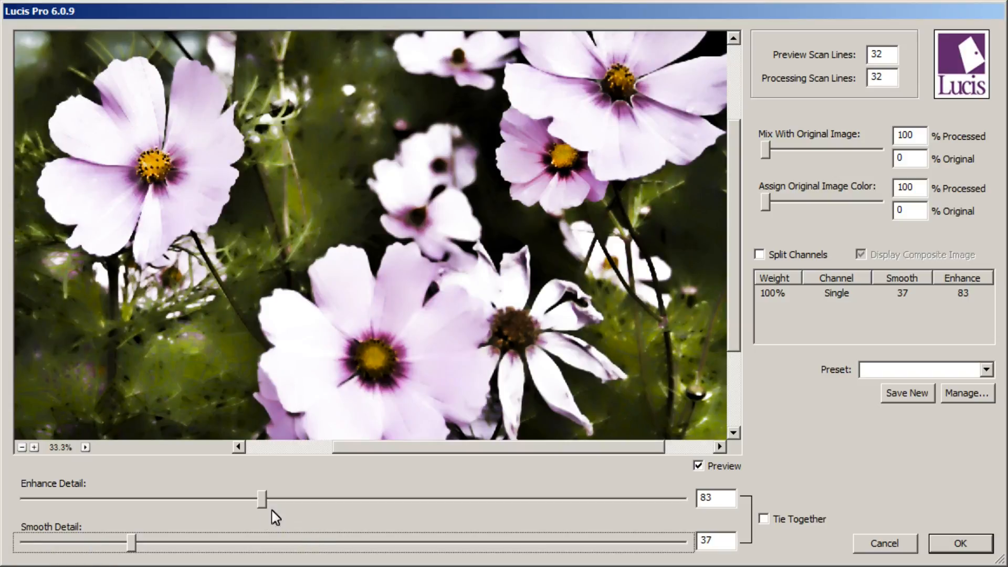
{"action": "left_click_drag", "start_coordinate": [261, 503], "coordinate": [168, 515]}
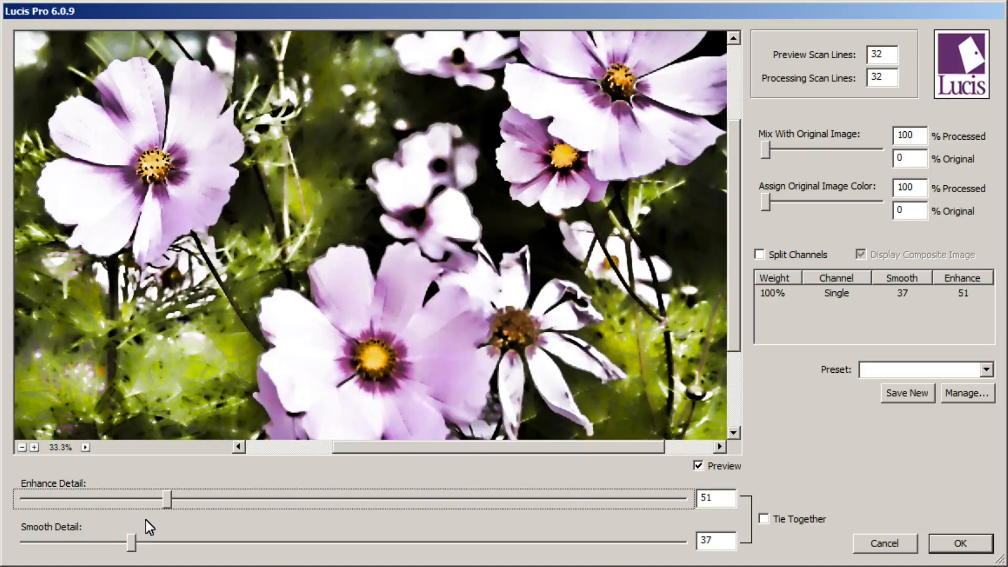
Tie Enhance Detail and Smooth Detail together, and shift the pair to 33 and 19, then up to 109 and 95.
{"action": "left_click", "coordinate": [764, 521]}
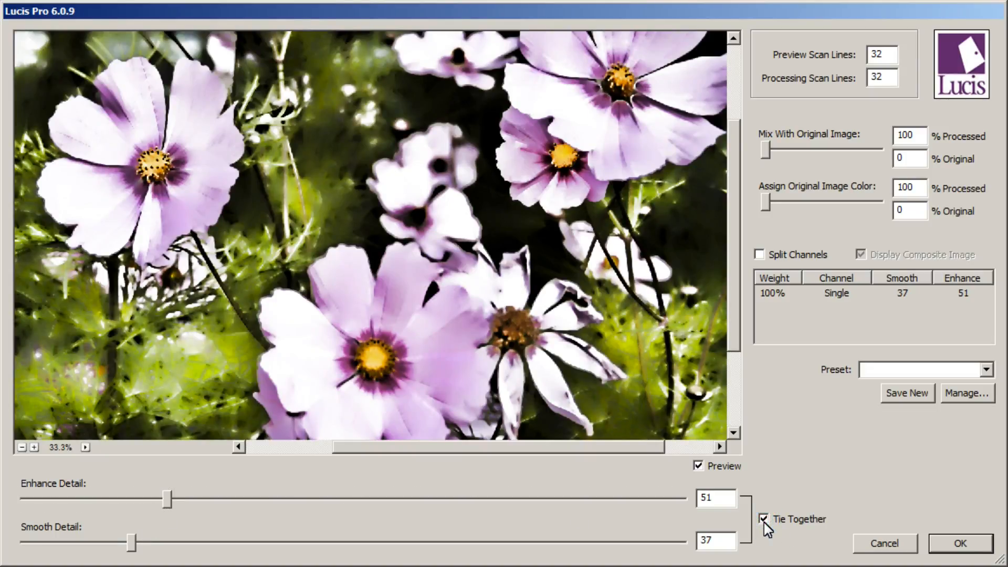
{"action": "left_click_drag", "start_coordinate": [167, 500], "coordinate": [122, 505]}
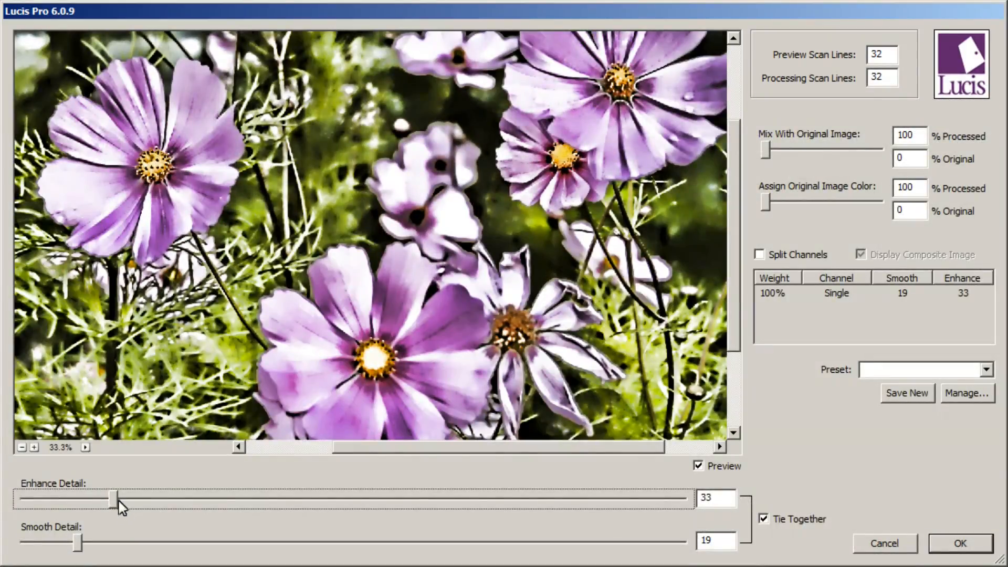
{"action": "left_click_drag", "start_coordinate": [114, 500], "coordinate": [338, 501]}
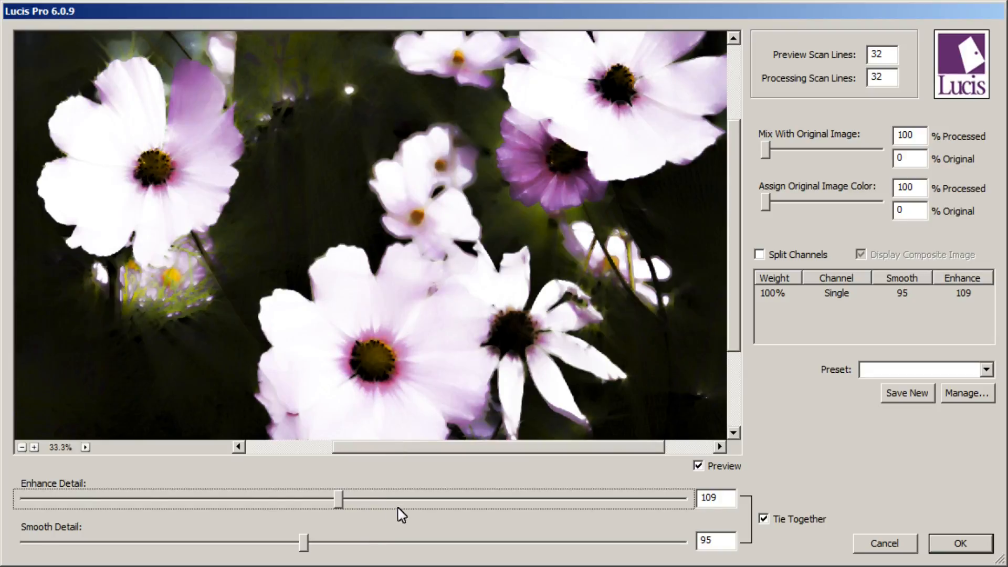
Raise the tied sliders to Enhance Detail 129 and Smooth Detail 115, try a 50% original-image mix, and restore 100% processed.
{"action": "left_click", "coordinate": [342, 500]}
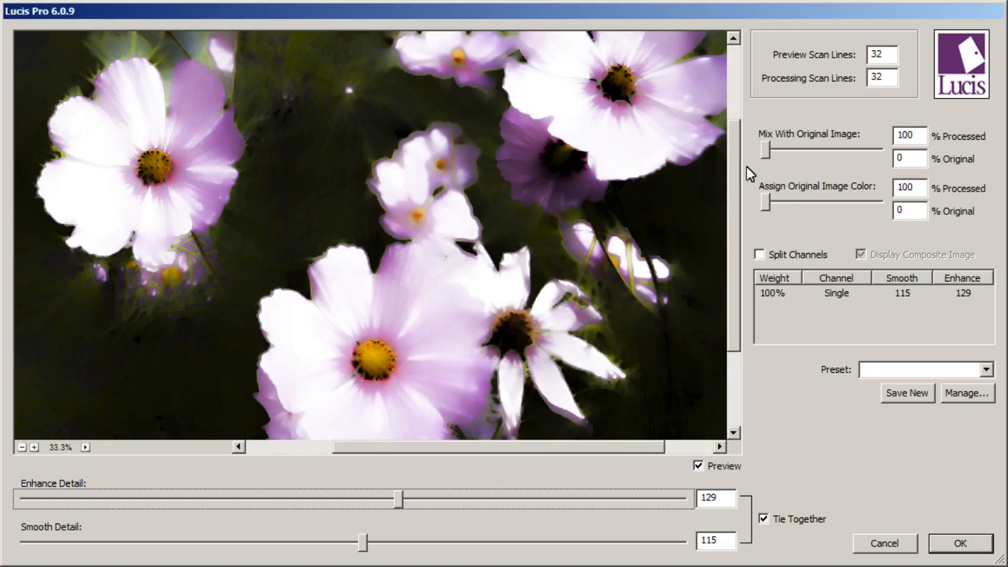
{"action": "left_click_drag", "start_coordinate": [766, 151], "coordinate": [825, 153]}
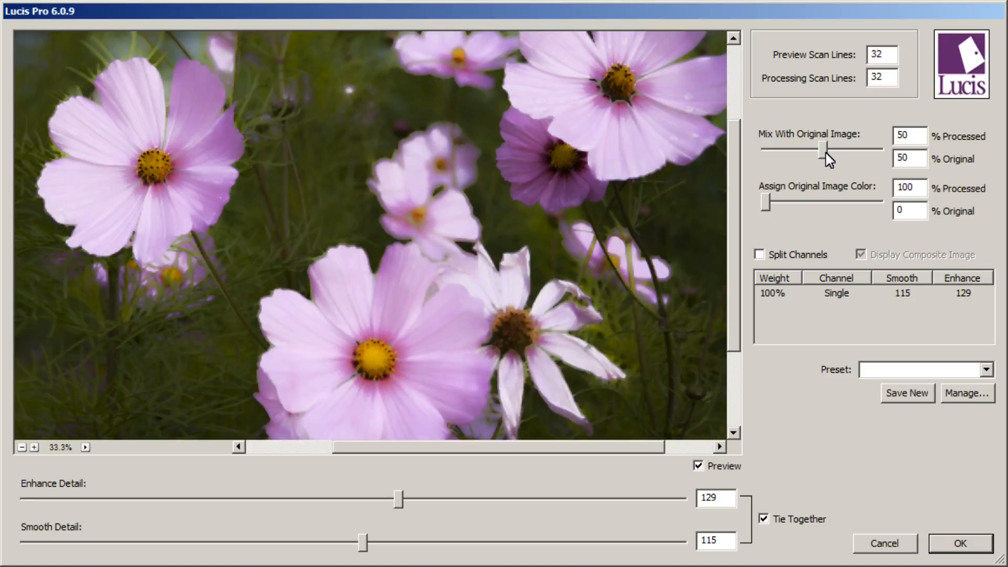
{"action": "left_click_drag", "start_coordinate": [823, 153], "coordinate": [756, 156]}
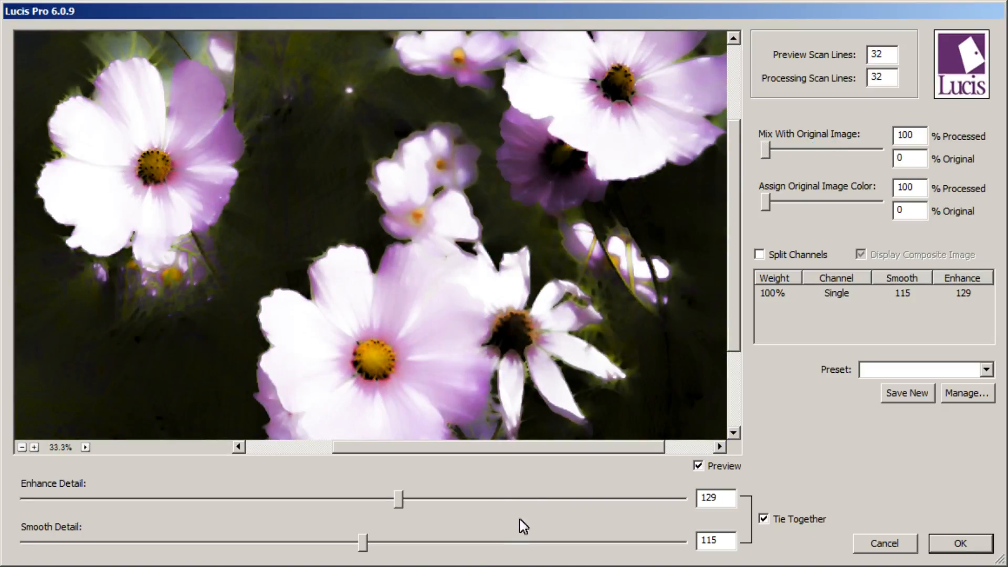
Lower the tied pair to Enhance 63 and Smooth 49, untie them to raise only Enhance Detail to 81, and tie them again.
{"action": "left_click_drag", "start_coordinate": [400, 502], "coordinate": [199, 505]}
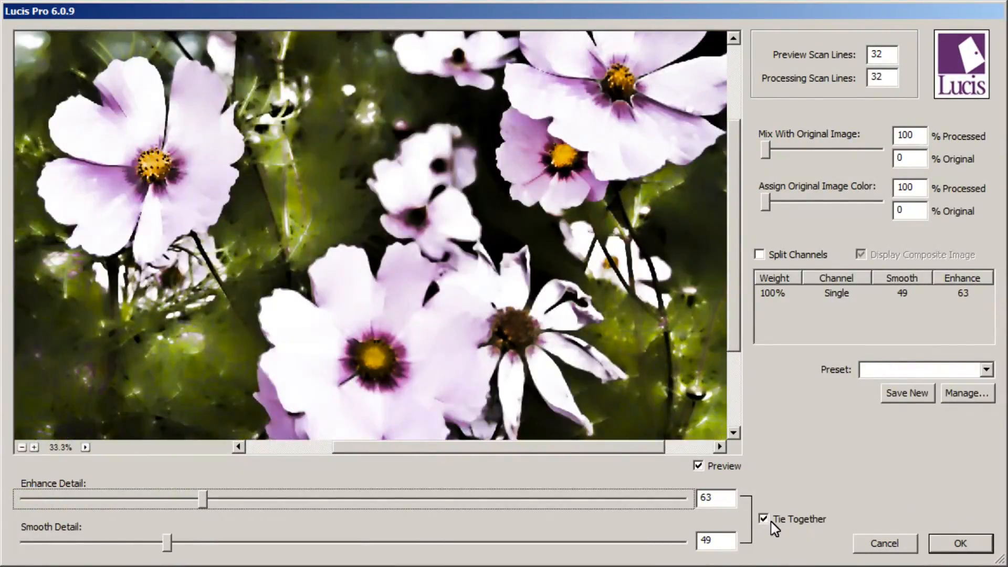
{"action": "left_click", "coordinate": [764, 519]}
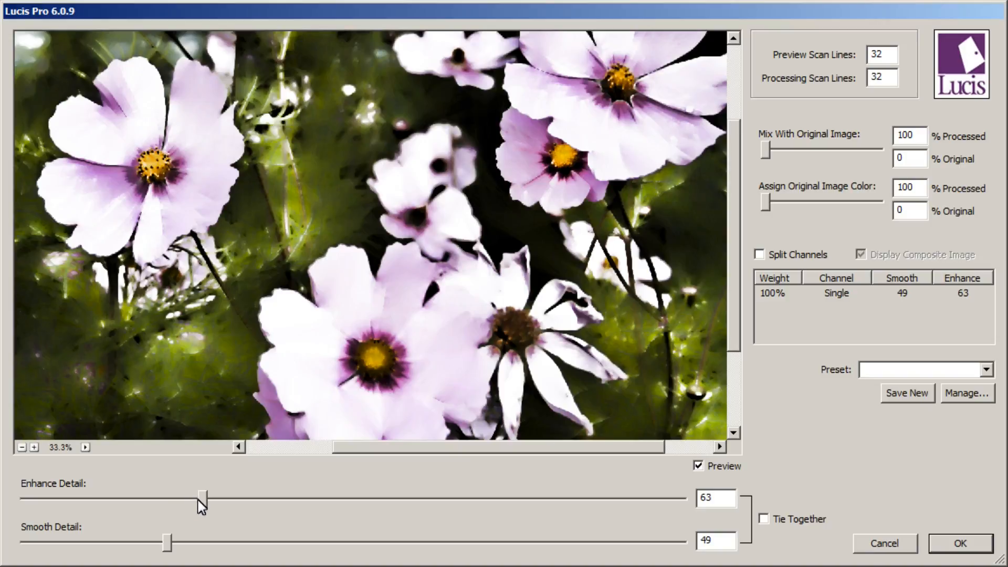
{"action": "left_click_drag", "start_coordinate": [204, 500], "coordinate": [256, 501]}
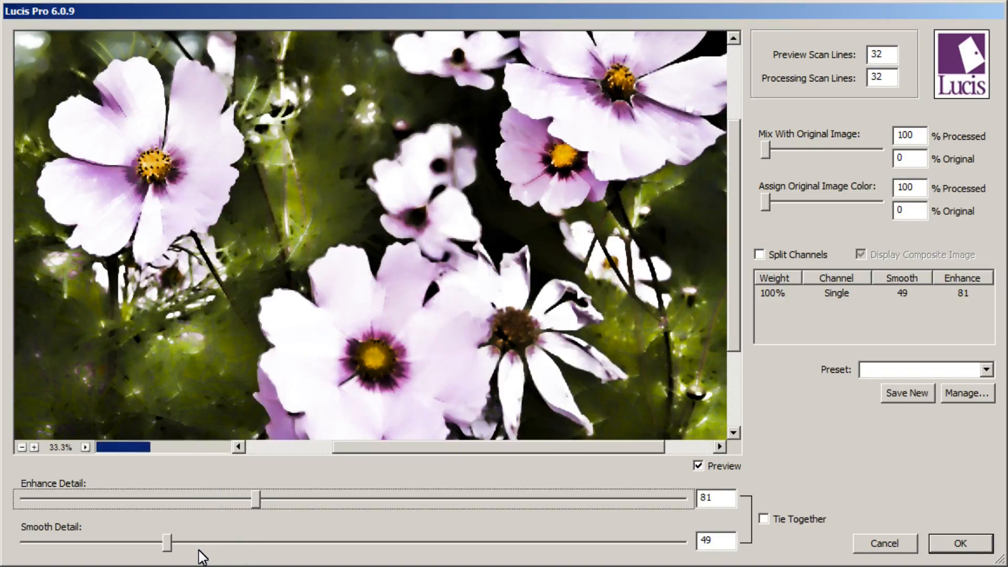
{"action": "left_click", "coordinate": [764, 519]}
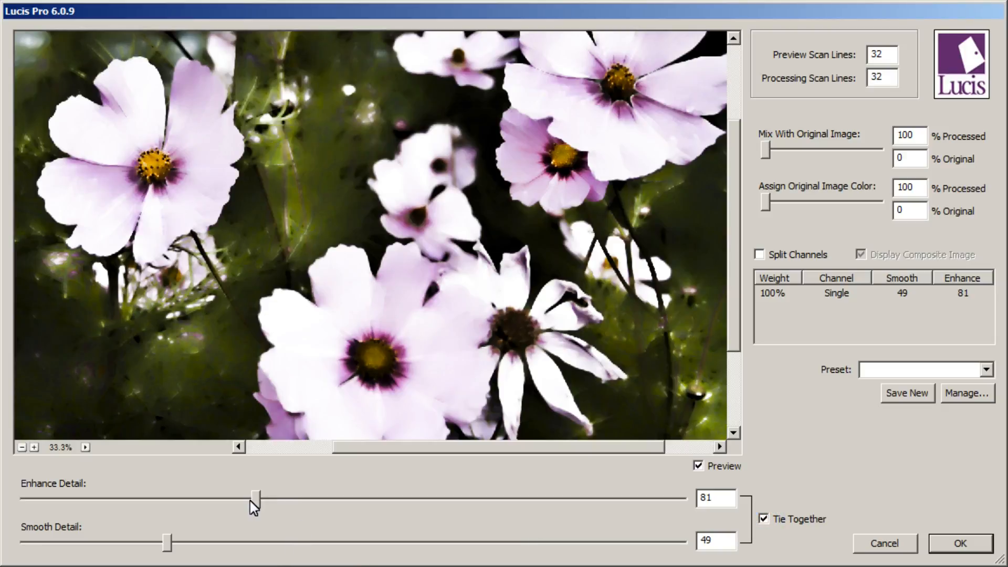
Shift the tied Enhance and Smooth pair down to 53 and 21, down to 43 and 11, and up to 65 and 33.
{"action": "left_click_drag", "start_coordinate": [252, 502], "coordinate": [172, 510]}
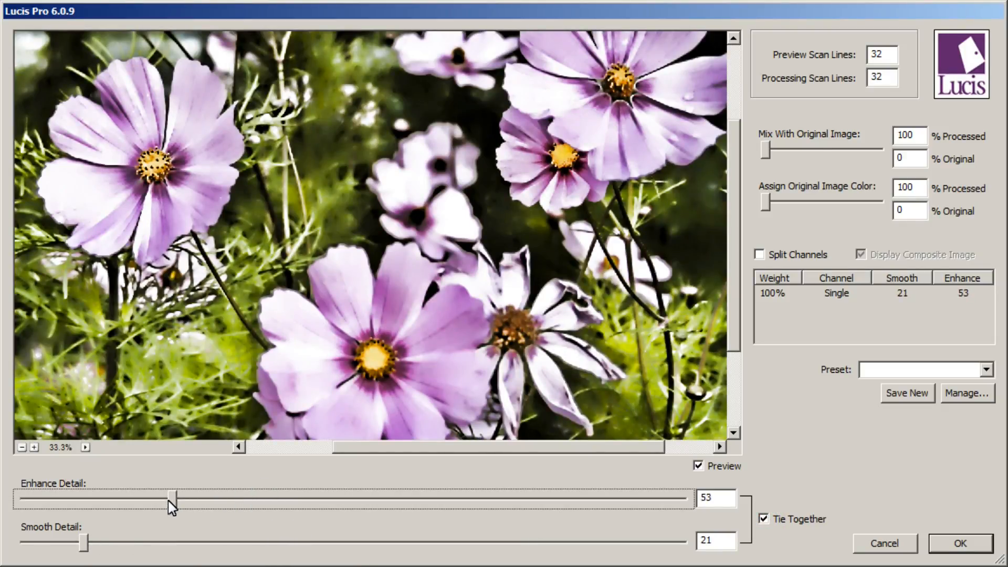
{"action": "left_click", "coordinate": [167, 498]}
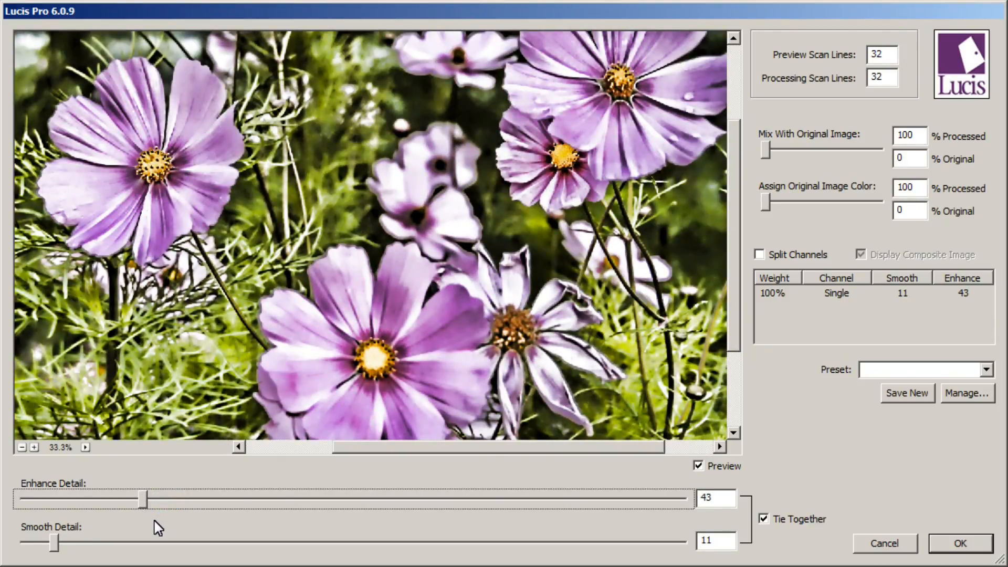
{"action": "left_click_drag", "start_coordinate": [146, 507], "coordinate": [210, 506]}
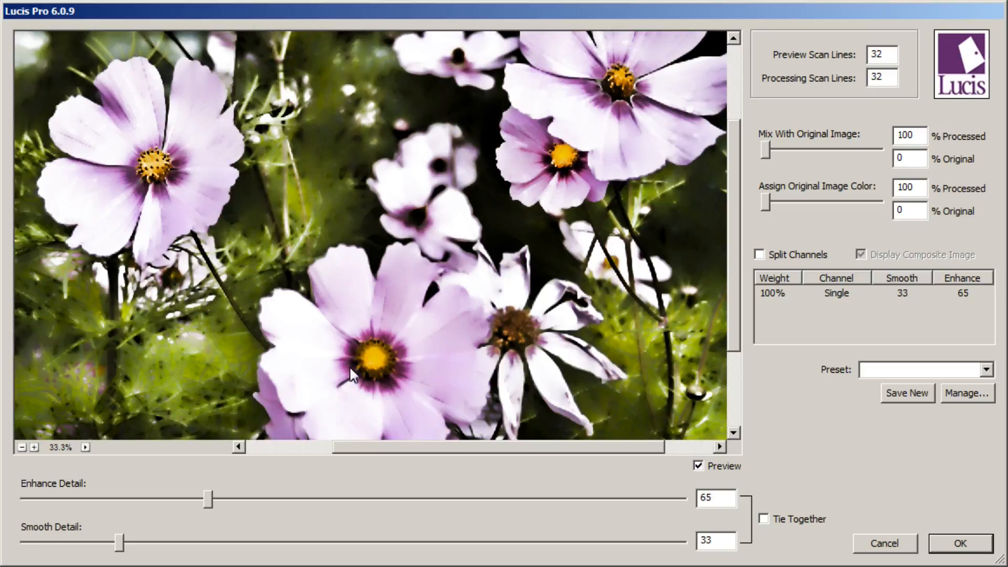
With the sliders untied, reset the photo to its unprocessed look with Enhance Detail at 225 and Smooth Detail at 1.
{"action": "left_click_drag", "start_coordinate": [210, 500], "coordinate": [693, 506]}
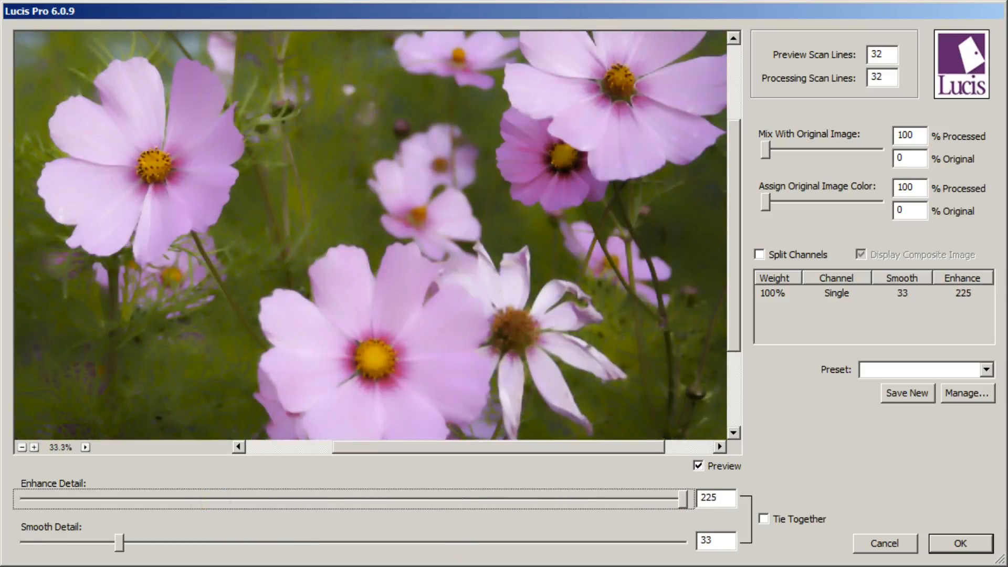
{"action": "left_click_drag", "start_coordinate": [119, 544], "coordinate": [24, 545]}
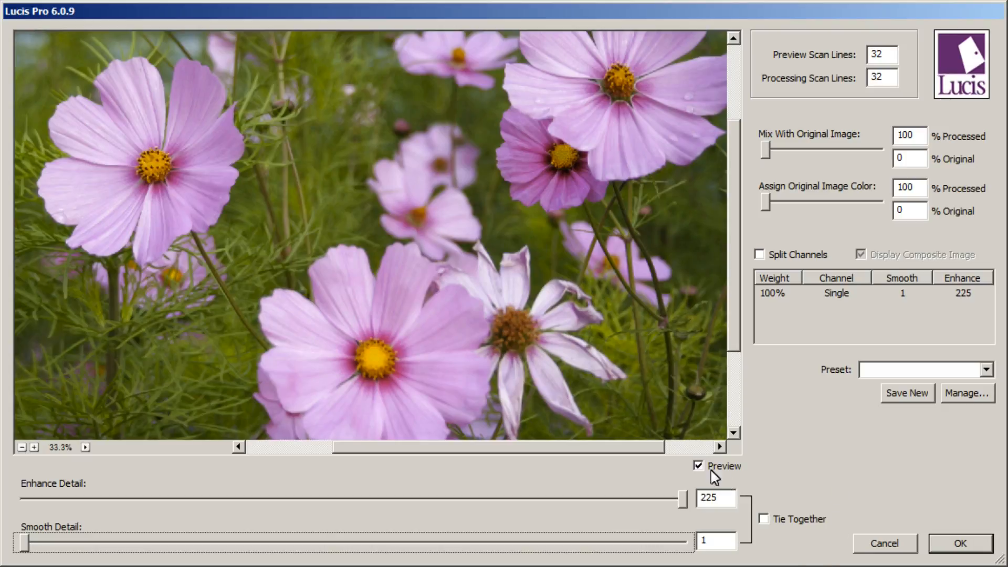
Lower Enhance Detail in stages through 161 and 113 to 69 with Smooth Detail at 1, and return it to 225.
{"action": "left_click_drag", "start_coordinate": [683, 502], "coordinate": [493, 521]}
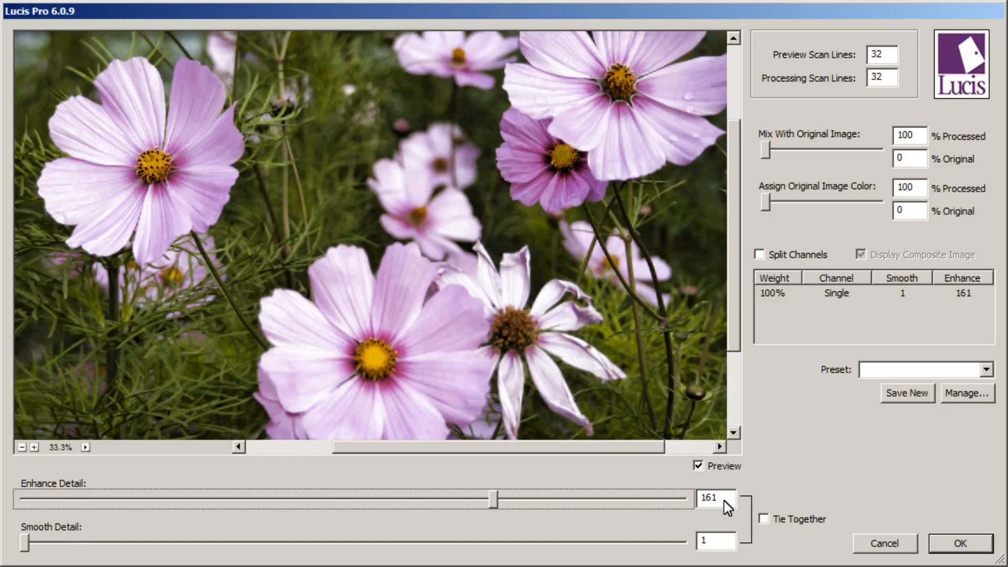
{"action": "left_click_drag", "start_coordinate": [491, 505], "coordinate": [350, 504]}
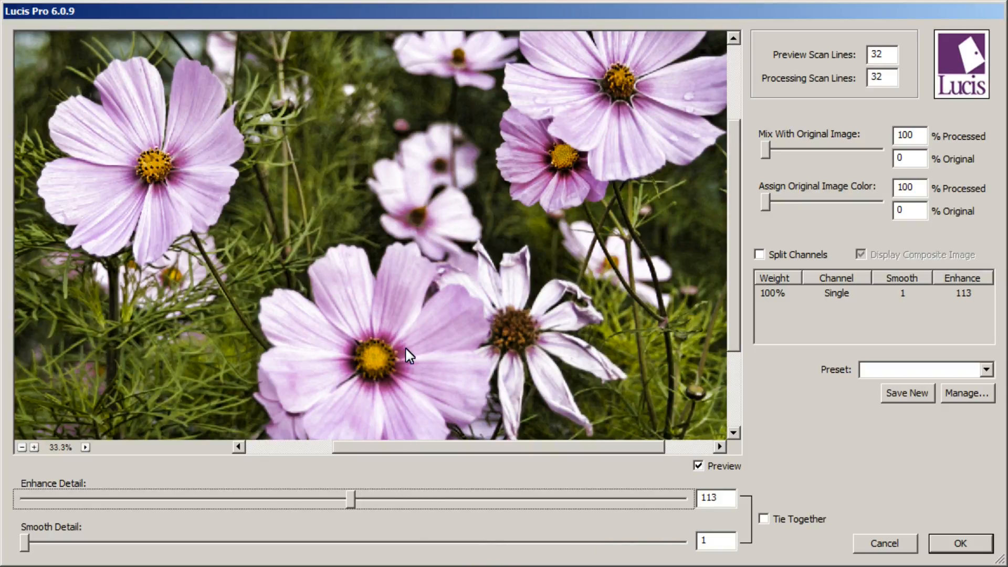
{"action": "left_click_drag", "start_coordinate": [348, 505], "coordinate": [220, 508]}
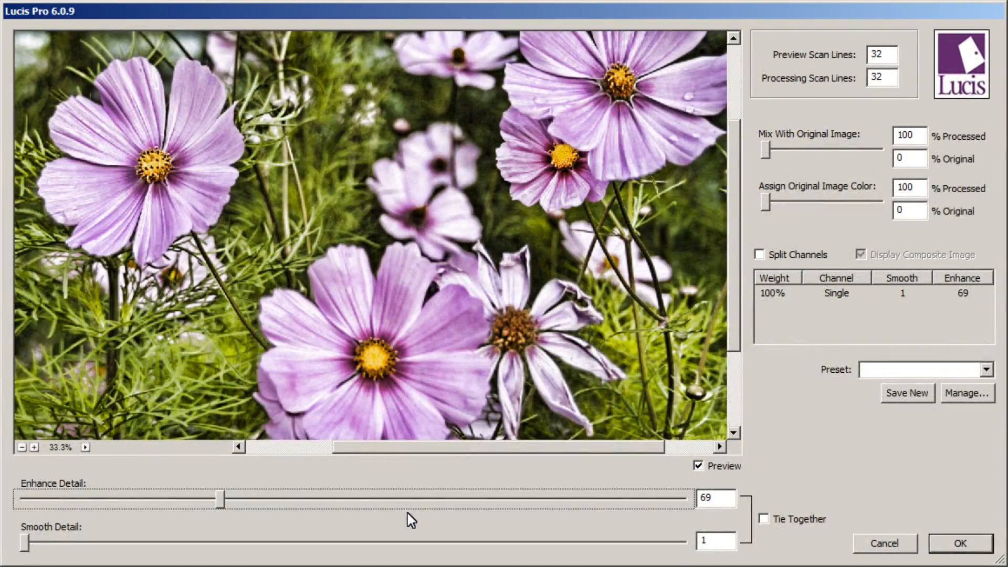
{"action": "left_click_drag", "start_coordinate": [220, 505], "coordinate": [727, 527]}
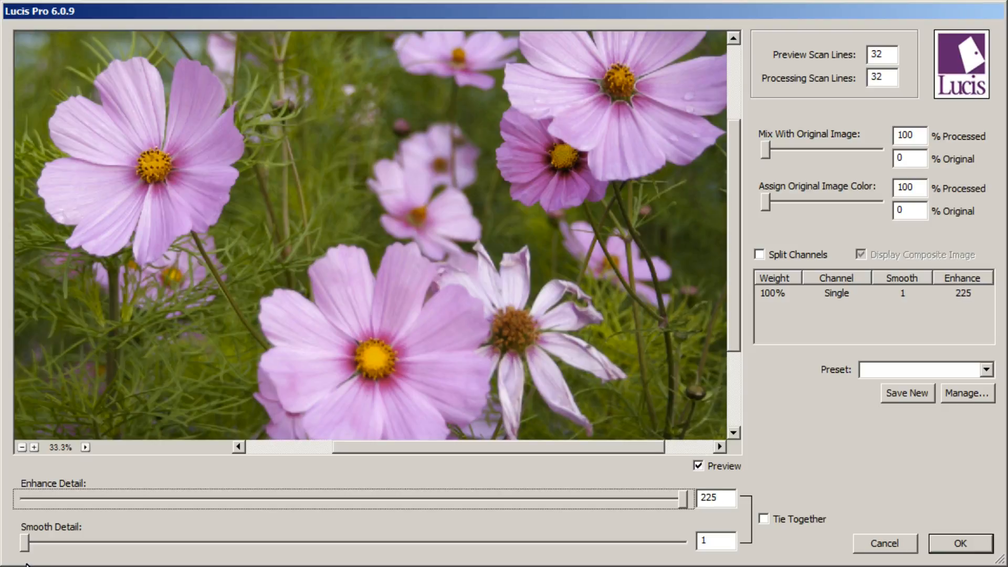
Raise Smooth Detail to 21 and 61, set Enhance Detail to 81, and bring Smooth Detail back down to 25.
{"action": "left_click_drag", "start_coordinate": [25, 544], "coordinate": [84, 546]}
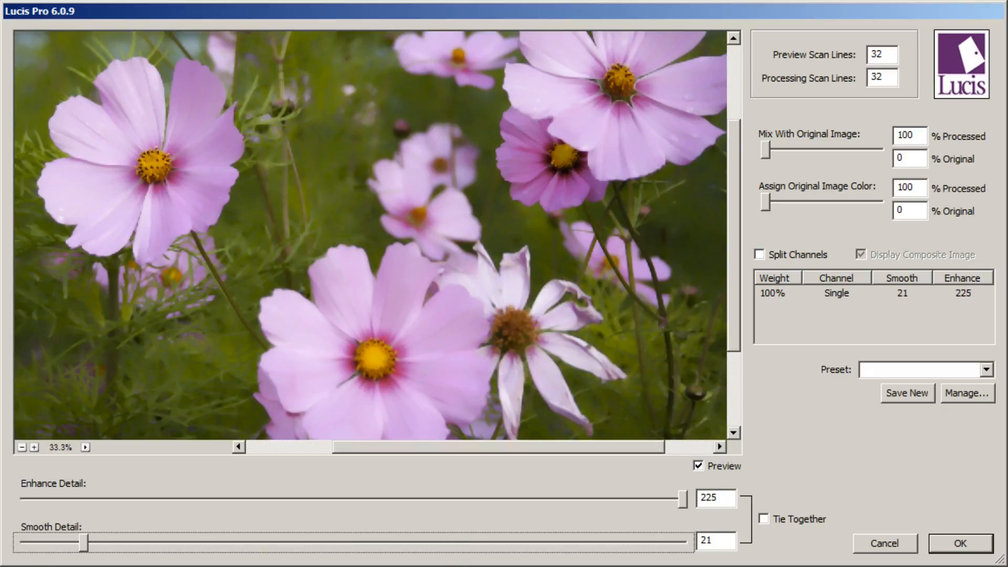
{"action": "left_click_drag", "start_coordinate": [82, 549], "coordinate": [203, 543]}
{"action": "left_click_drag", "start_coordinate": [678, 506], "coordinate": [257, 547]}
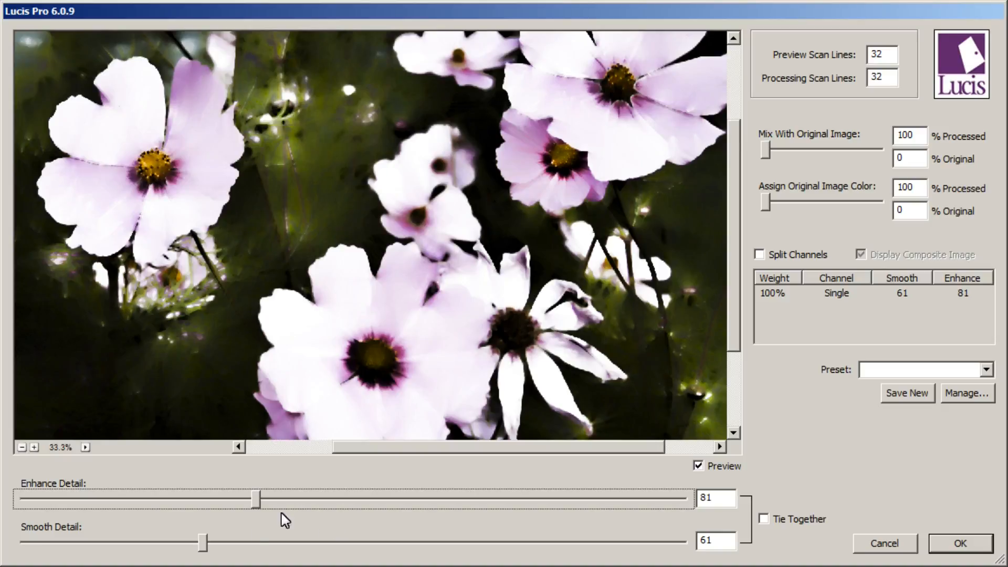
{"action": "left_click_drag", "start_coordinate": [203, 544], "coordinate": [96, 547]}
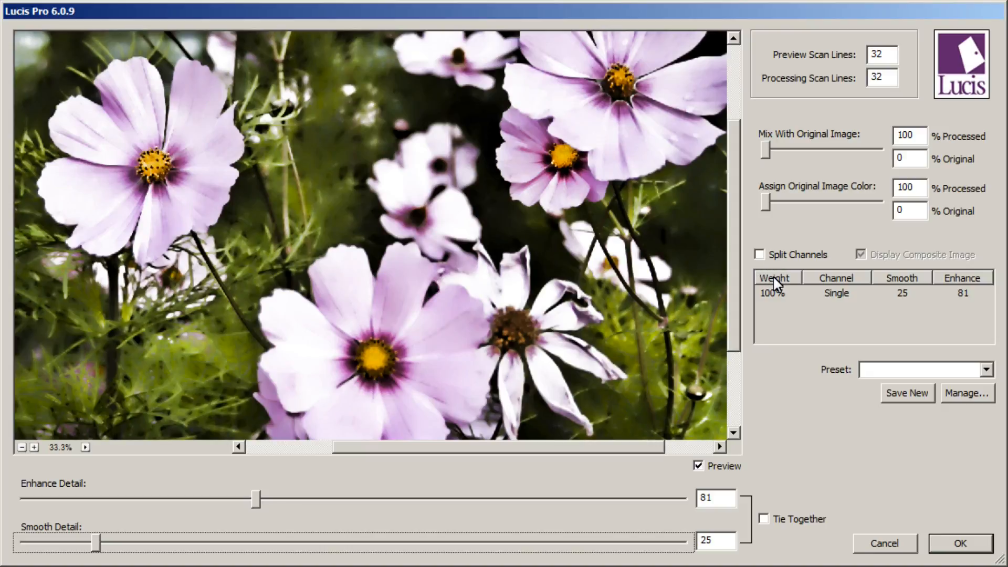
Turn on Split Channels for the processed flower photo.
{"action": "left_click", "coordinate": [760, 255]}
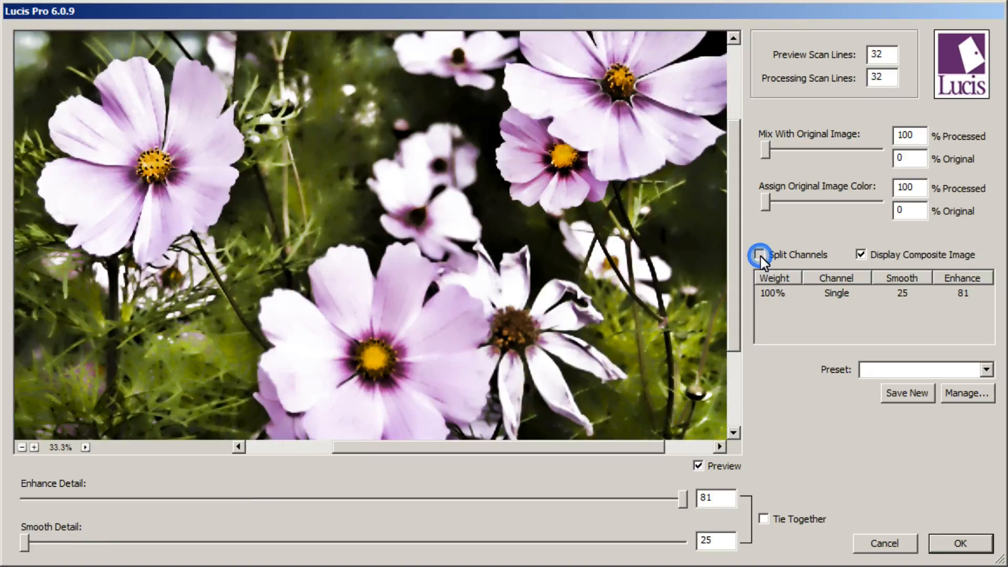